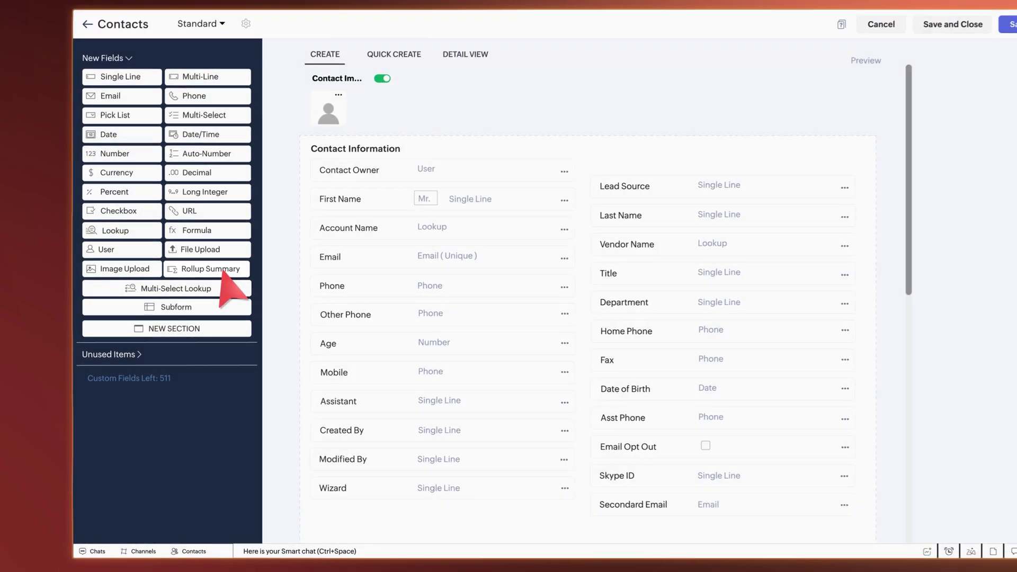
# Add a Contacts rollup field returning the earliest Deals Closing Date where Amount equals 100000.
pyautogui.moveTo(215, 271); pyautogui.dragTo(294, 333)
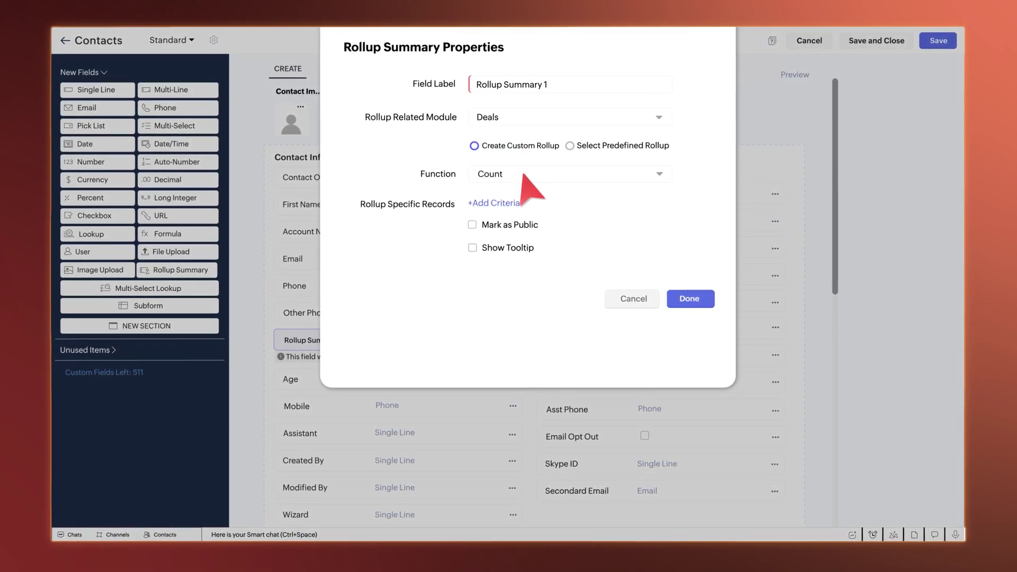
pyautogui.click(521, 173)
pyautogui.click(522, 355)
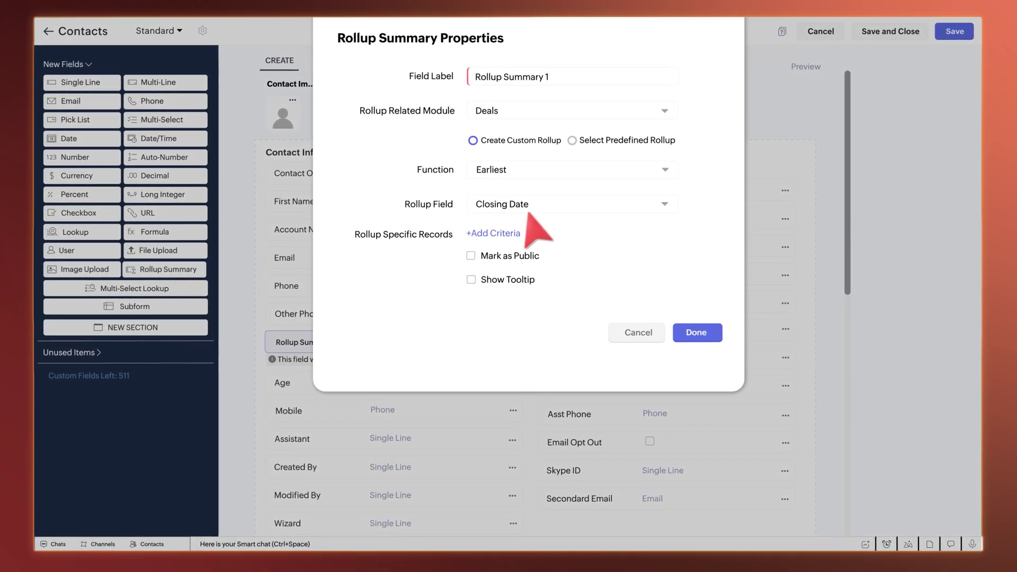
pyautogui.click(493, 233)
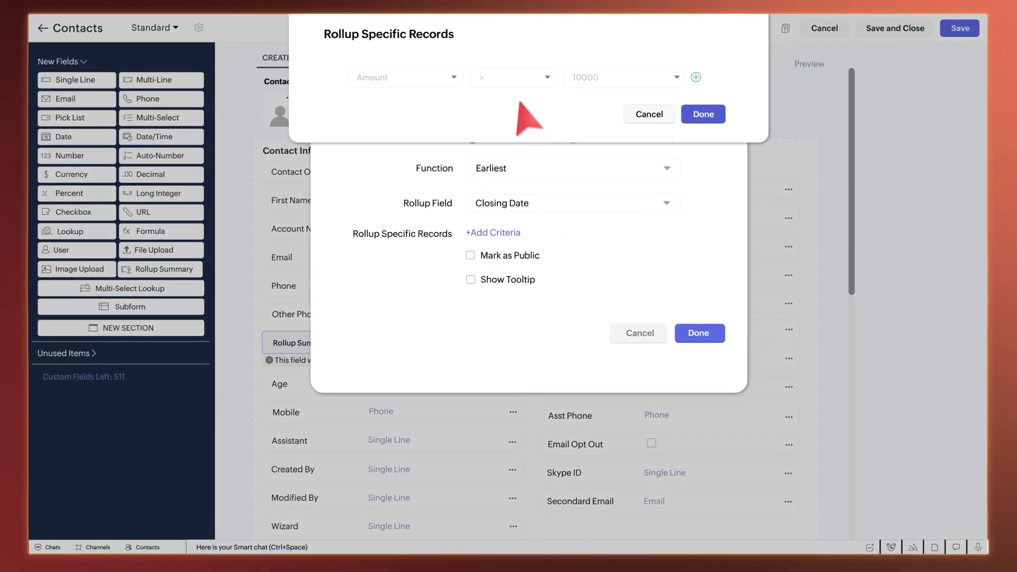
pyautogui.click(703, 115)
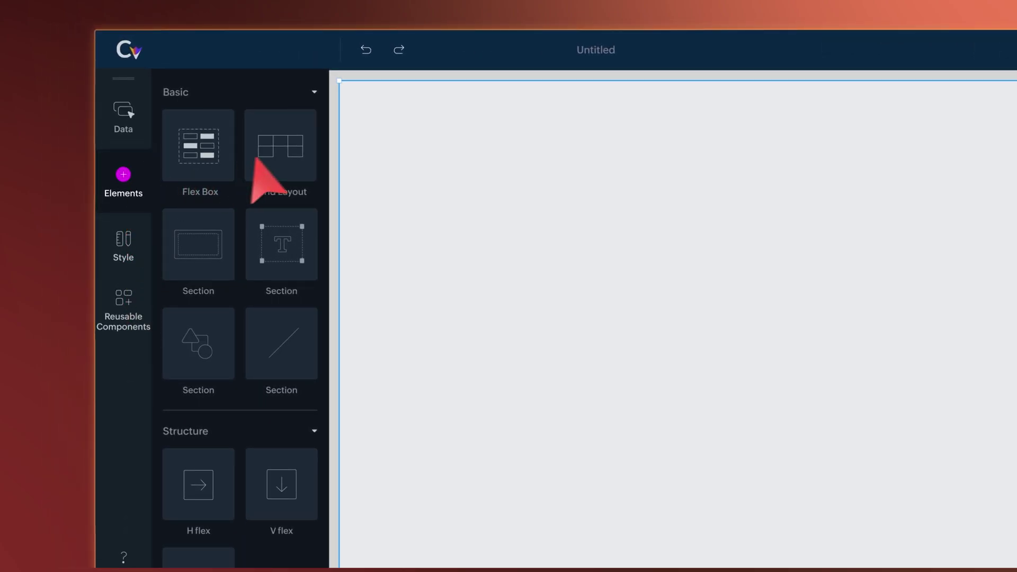
# Place a grid layout on the empty canvas and drop the lead card into its top-left cell.
pyautogui.moveTo(276, 154); pyautogui.dragTo(522, 212)
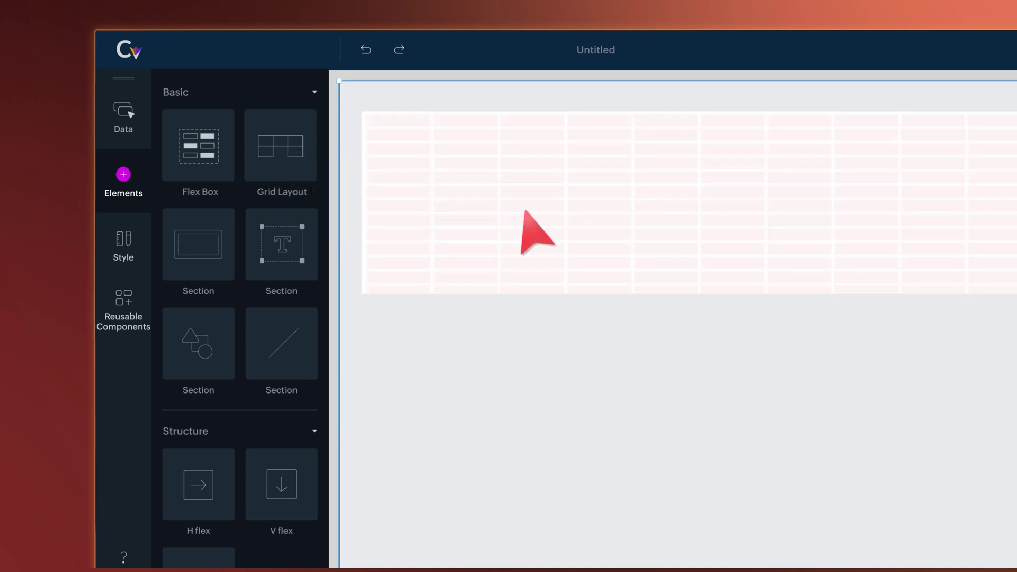
pyautogui.click(122, 241)
pyautogui.moveTo(283, 217); pyautogui.dragTo(456, 186)
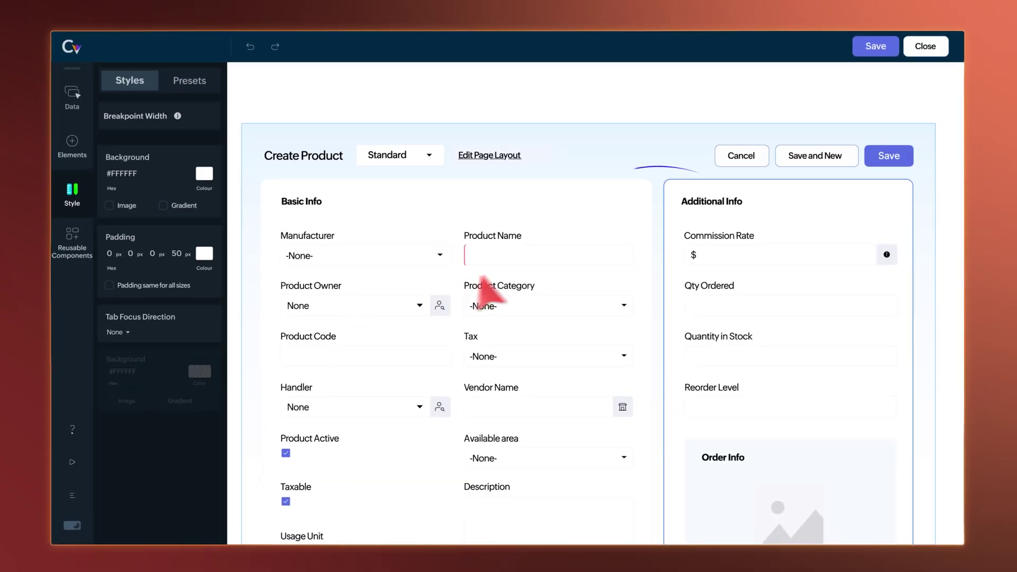
# Enter Timeline 2 as the Product Name, then move on to the Manufacturer dropdown.
pyautogui.click(563, 254)
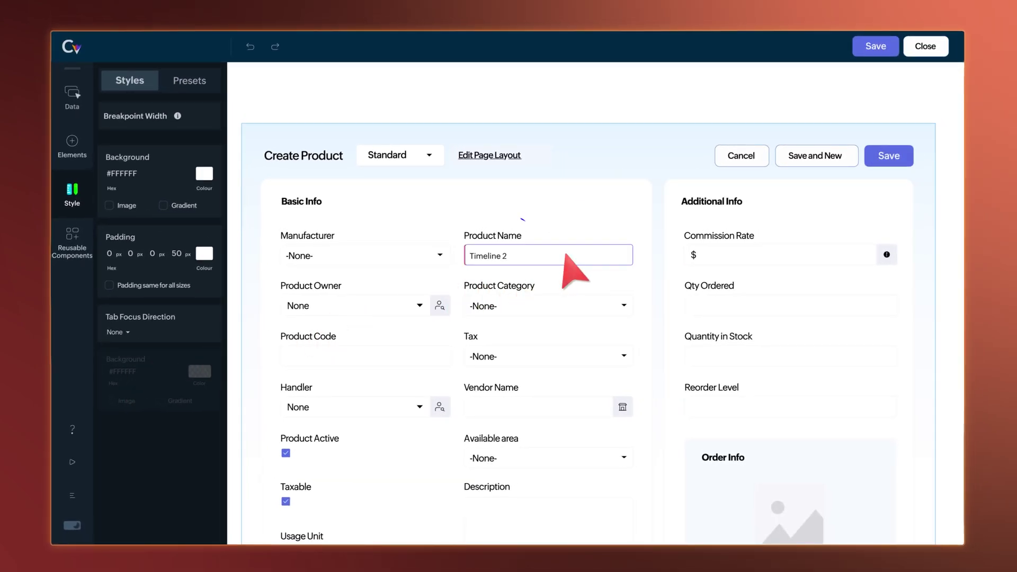
pyautogui.click(369, 255)
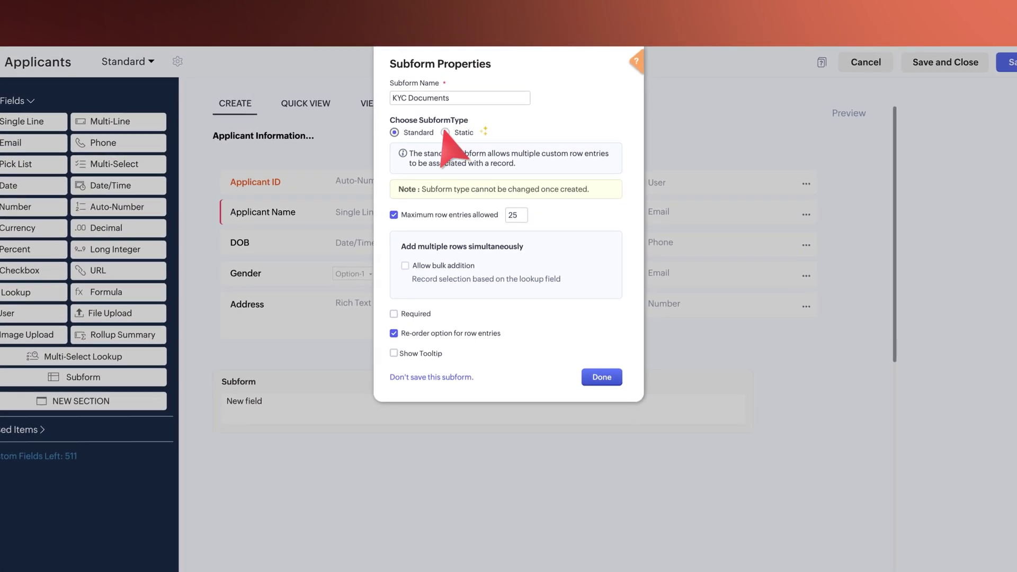
# Make the subform static and add a Document Type pick list: Driver's License, Social Security Card, Passport.
pyautogui.click(448, 124)
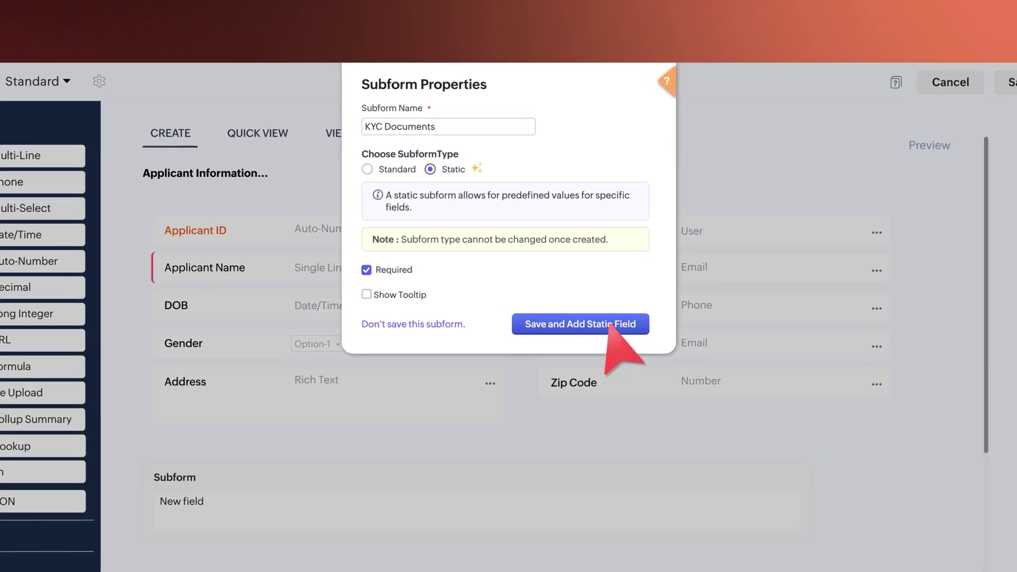
pyautogui.click(609, 320)
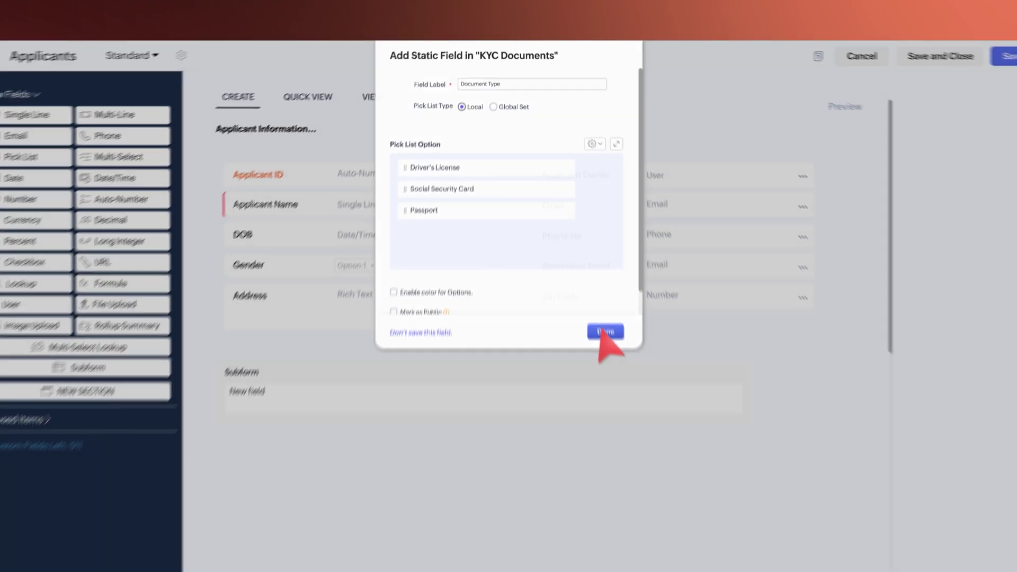
pyautogui.click(632, 434)
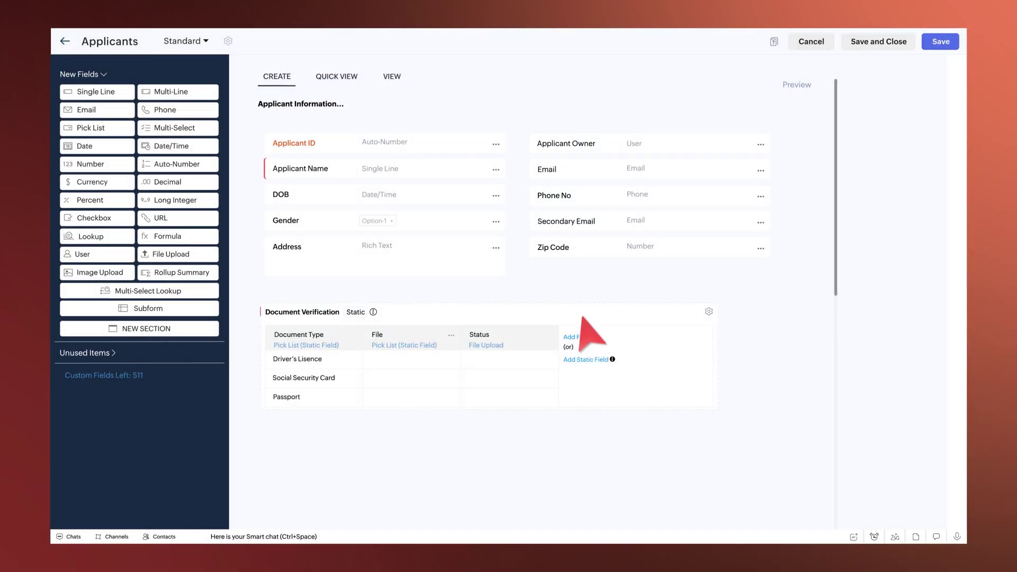
# Add an Issuing Authority static field: State Department of Motor Vehicle, U.S. Department of State, Social Security of Administration.
pyautogui.click(576, 361)
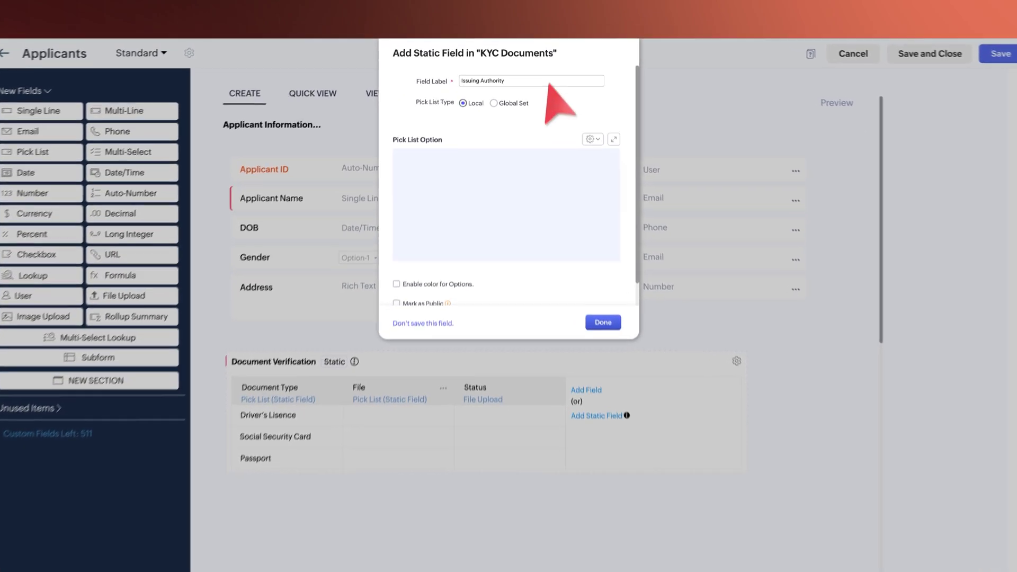
pyautogui.click(549, 158)
pyautogui.write('State Department of Motor Vehicle')
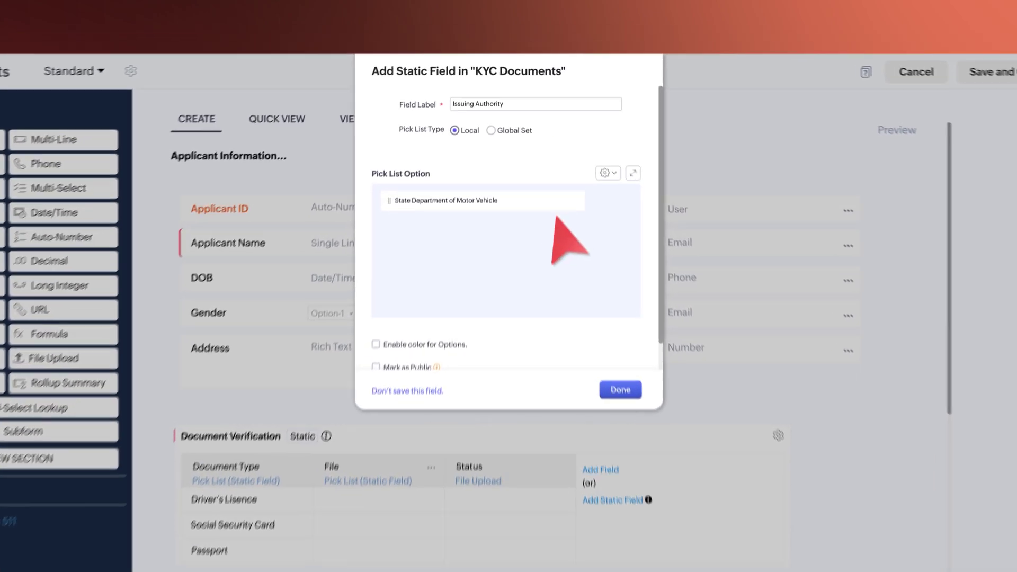
pyautogui.press('Return')
pyautogui.write('U.S. Department of State')
pyautogui.press('Return')
pyautogui.write('Social Security of Administration')
pyautogui.click(651, 531)
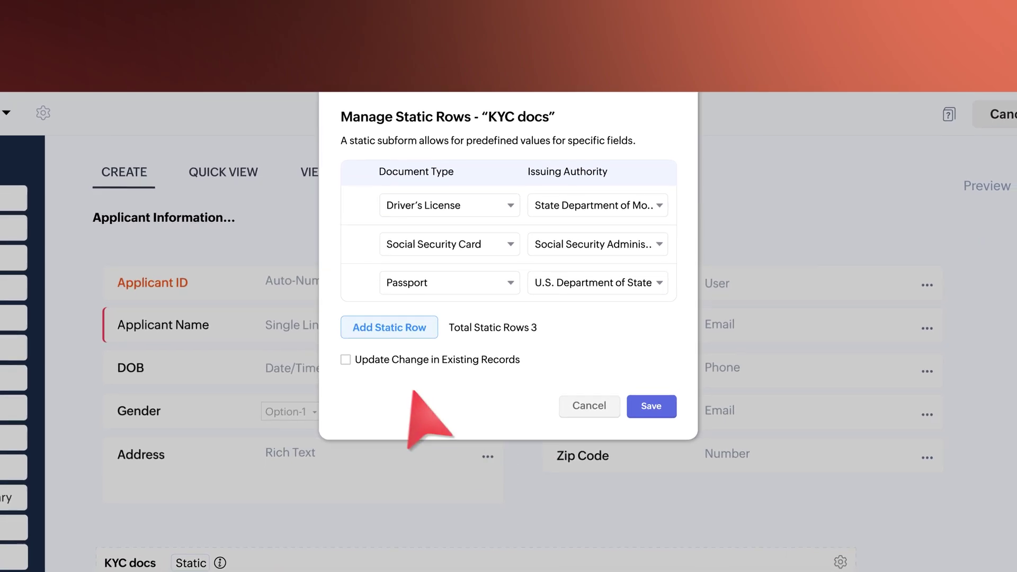
# Apply the static rows to existing records, save them, and review the Issuing Authority column options.
pyautogui.click(350, 343)
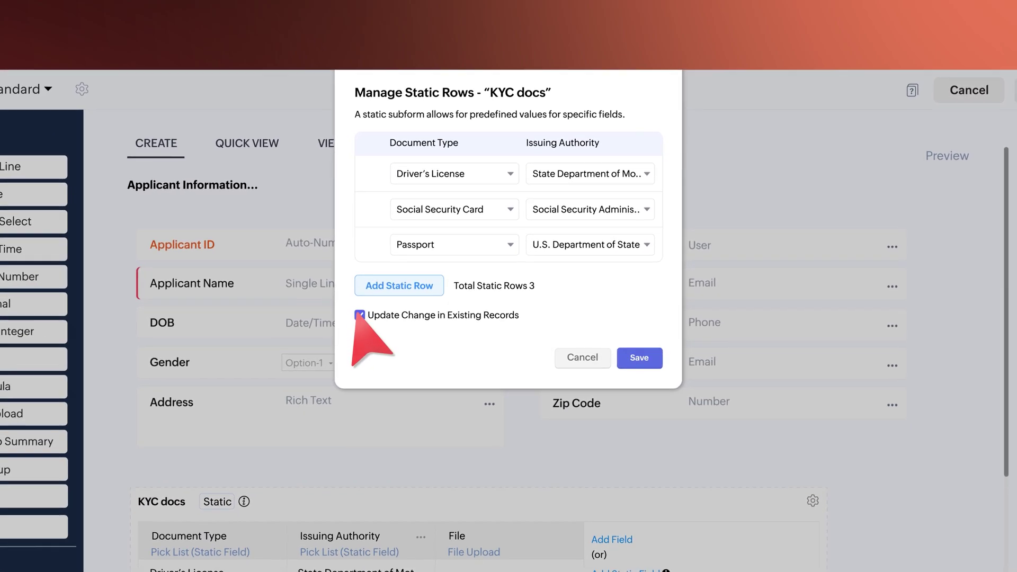
pyautogui.click(639, 362)
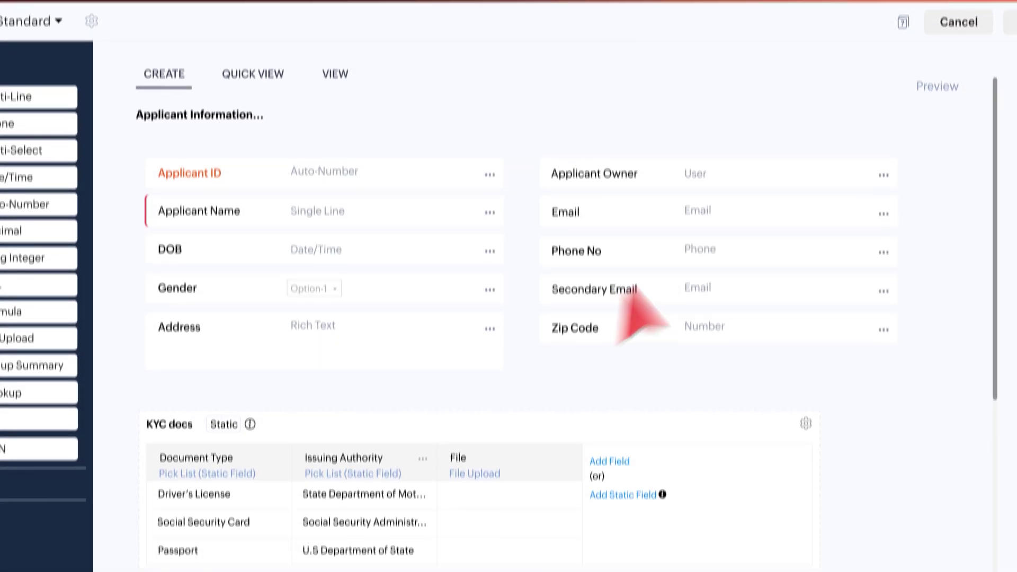
pyautogui.click(422, 521)
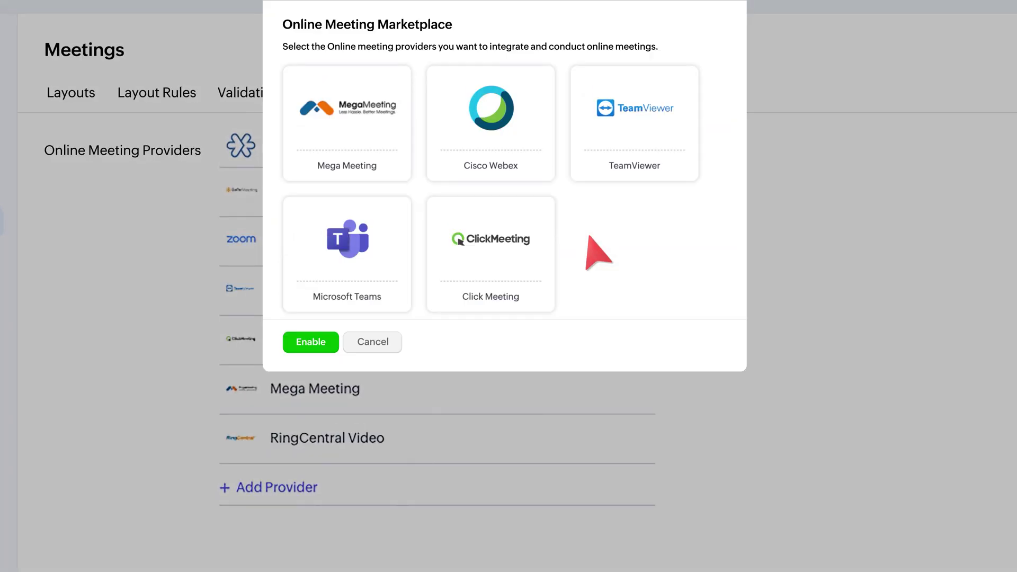
# Select the Microsoft Teams card in the online meeting marketplace.
pyautogui.click(364, 234)
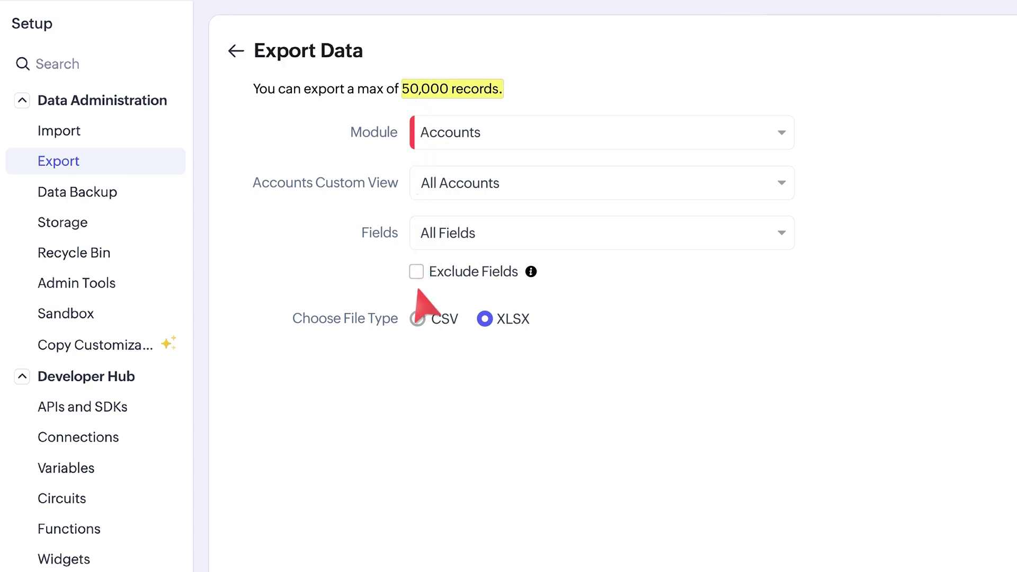
# Switch the Accounts export to CSV, keep the UTF-8 charset, and turn on Exclude Fields.
pyautogui.click(417, 318)
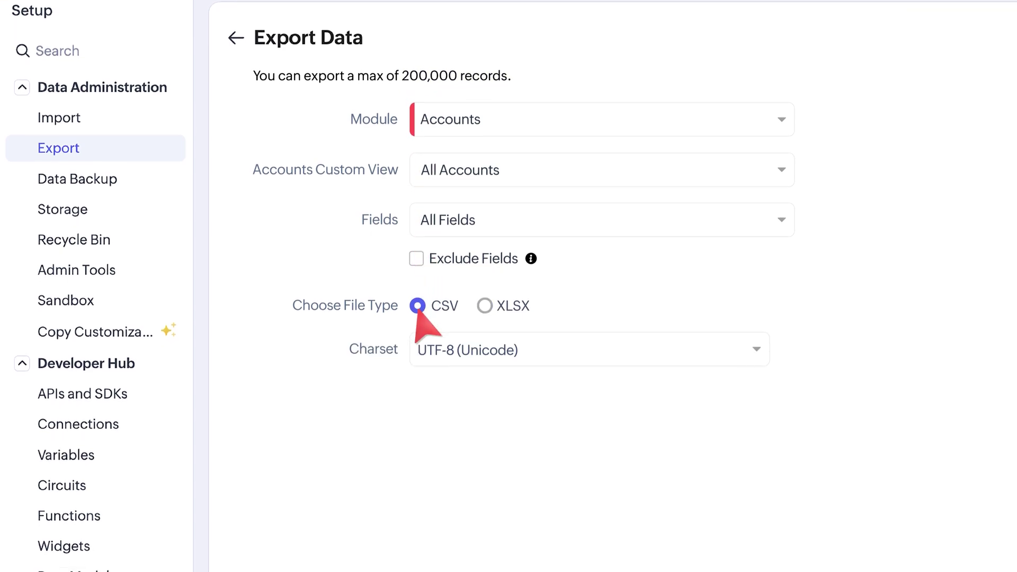
pyautogui.click(451, 330)
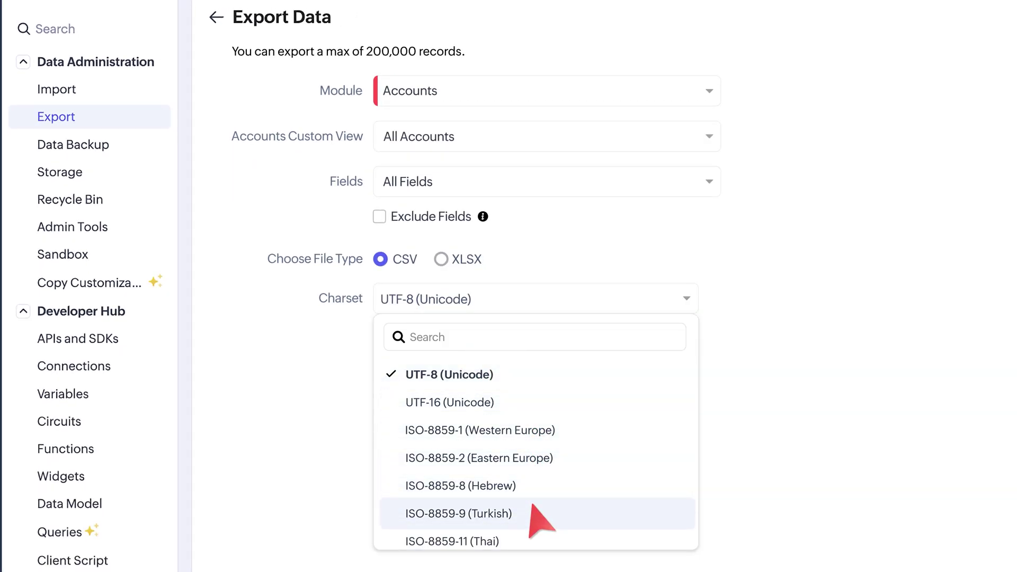
pyautogui.press('Escape')
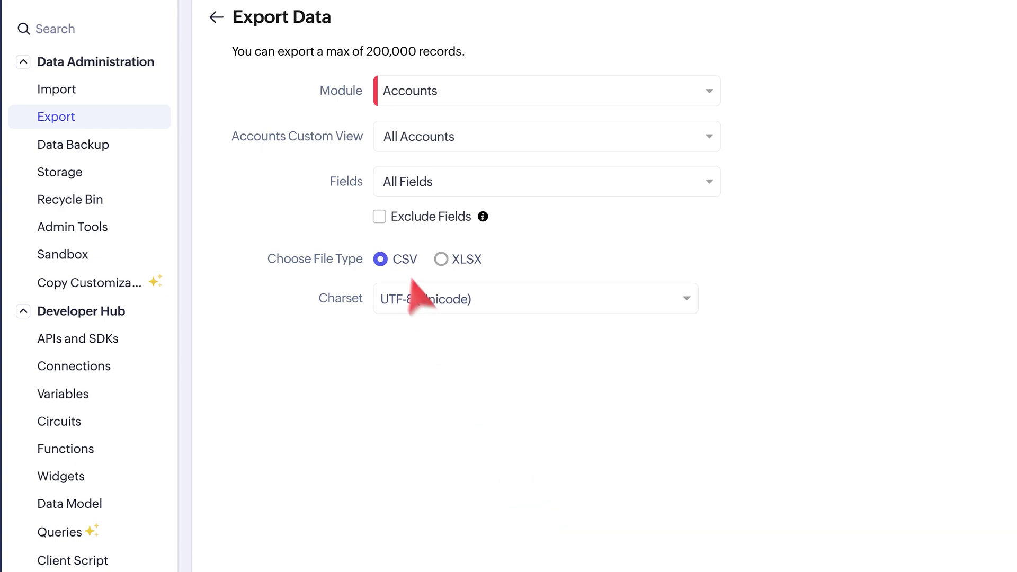
pyautogui.click(379, 217)
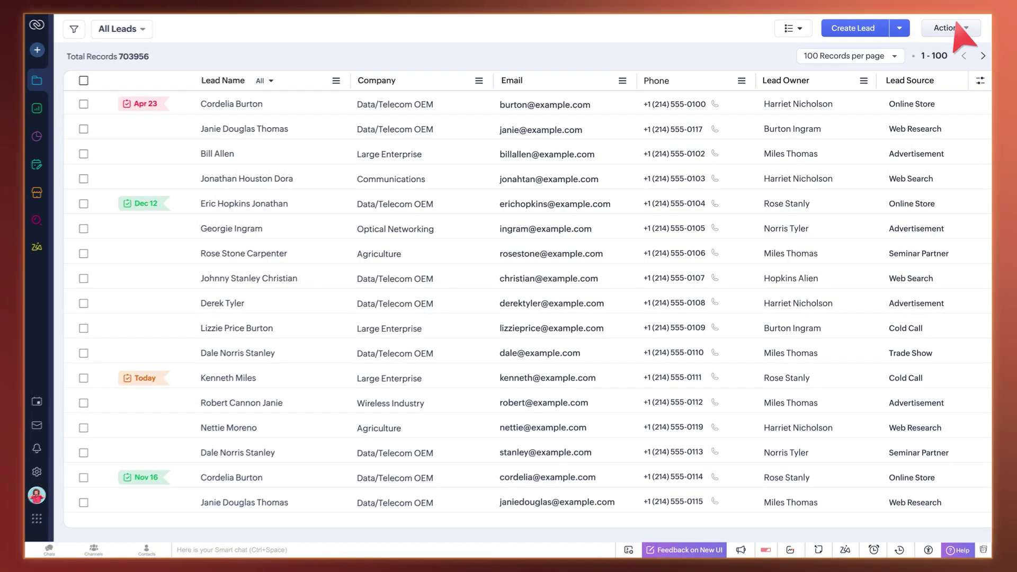
# Export the All Leads view as a CSV file.
pyautogui.click(954, 28)
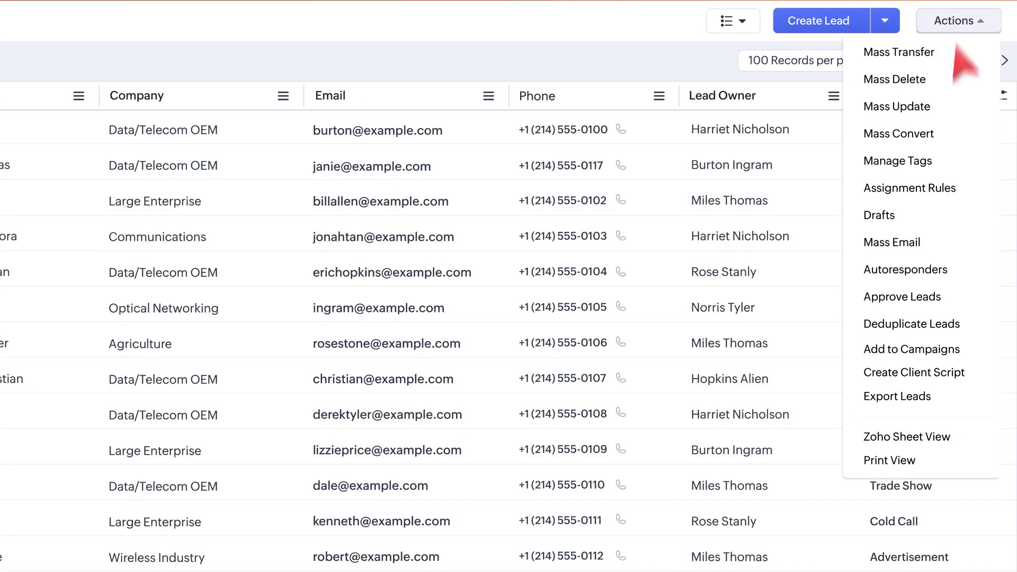
pyautogui.click(955, 397)
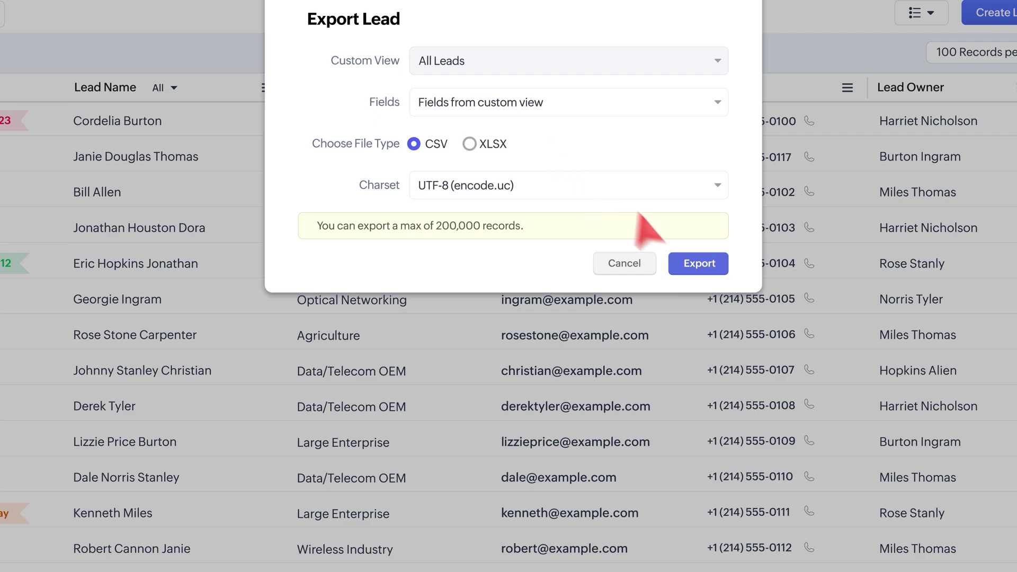
pyautogui.click(699, 264)
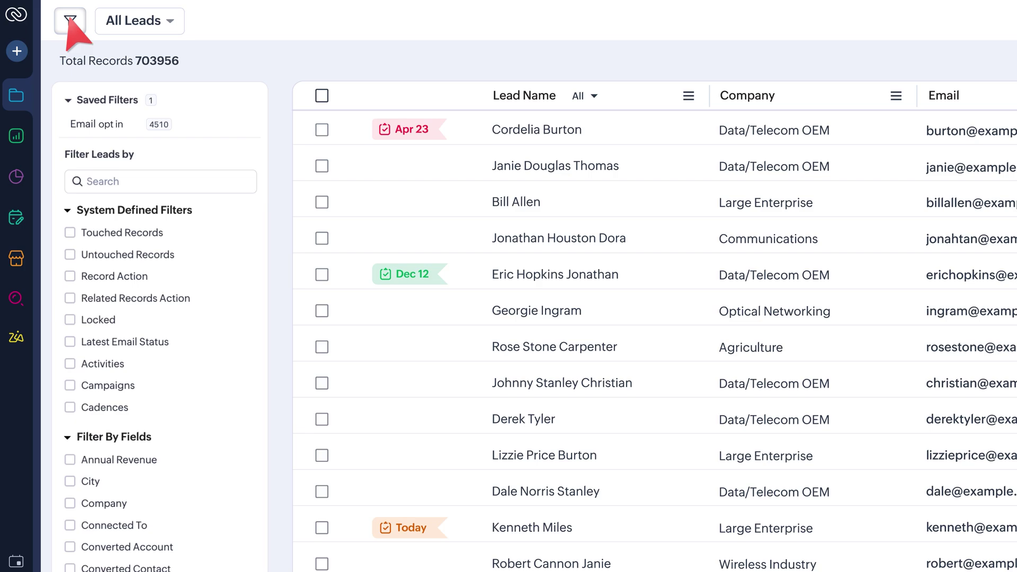
# Tick the chosen lead records and export only those selected records.
pyautogui.click(69, 20)
pyautogui.click(84, 165)
pyautogui.click(84, 202)
pyautogui.click(85, 238)
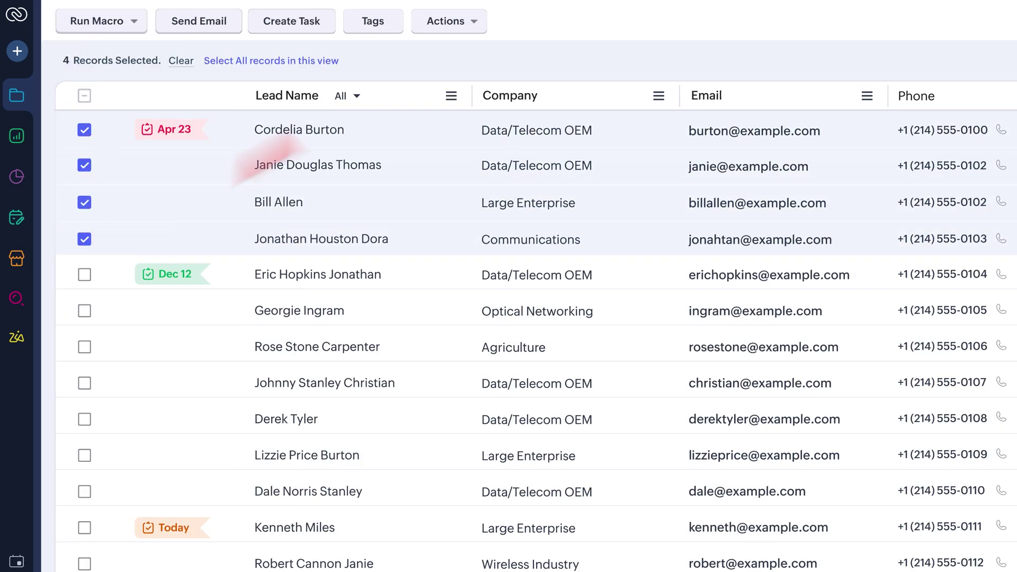
pyautogui.click(469, 22)
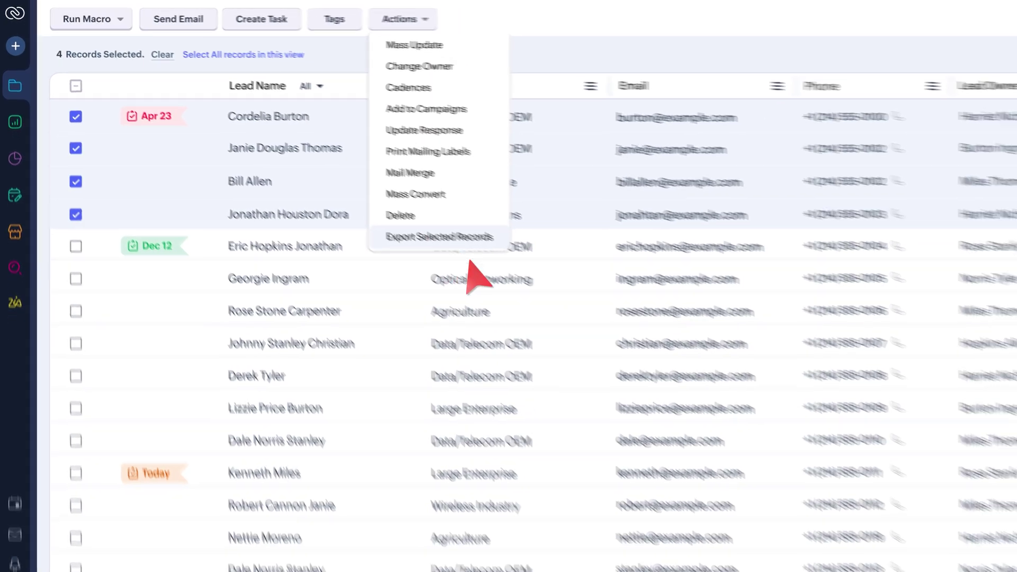
pyautogui.click(469, 262)
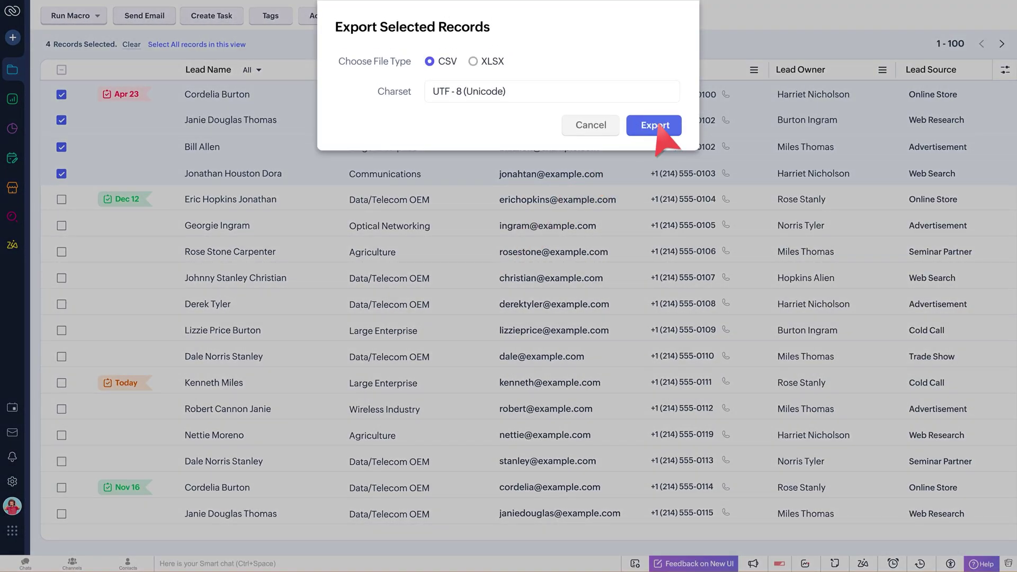
pyautogui.click(657, 126)
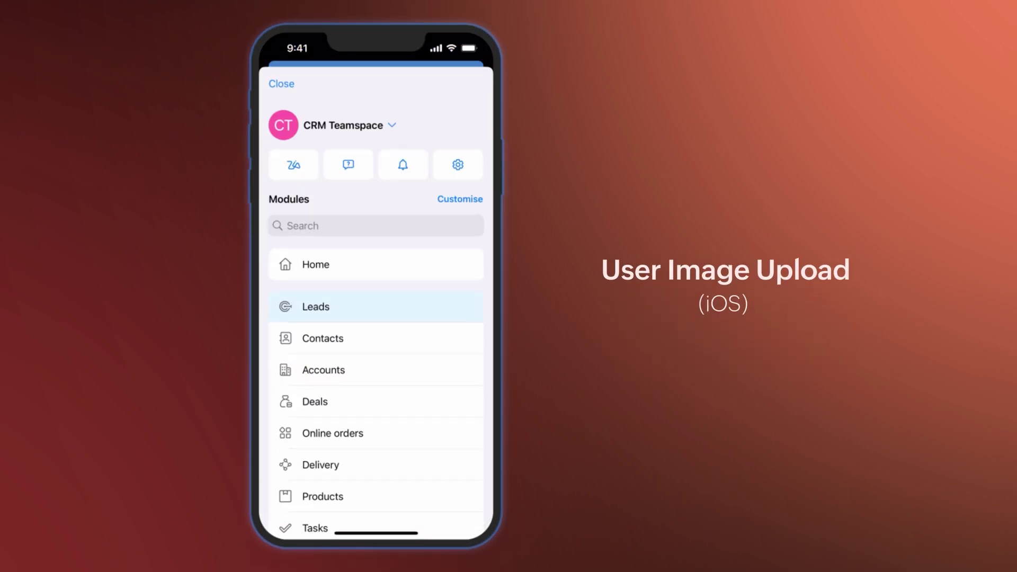
# From app settings, change the profile picture to a photo from the iPhone photo library.
pyautogui.click(458, 165)
pyautogui.click(301, 168)
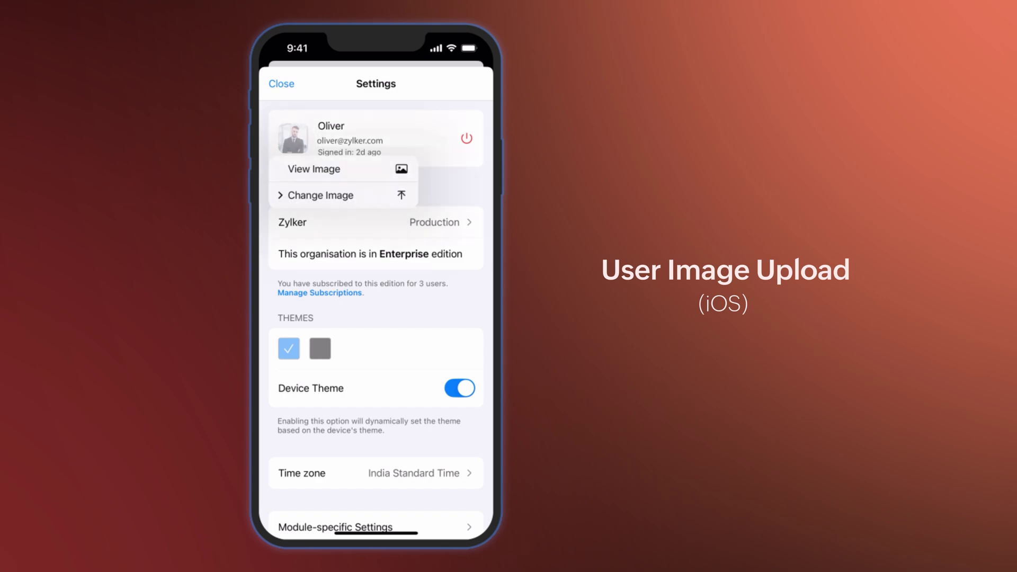
pyautogui.click(340, 196)
pyautogui.click(341, 253)
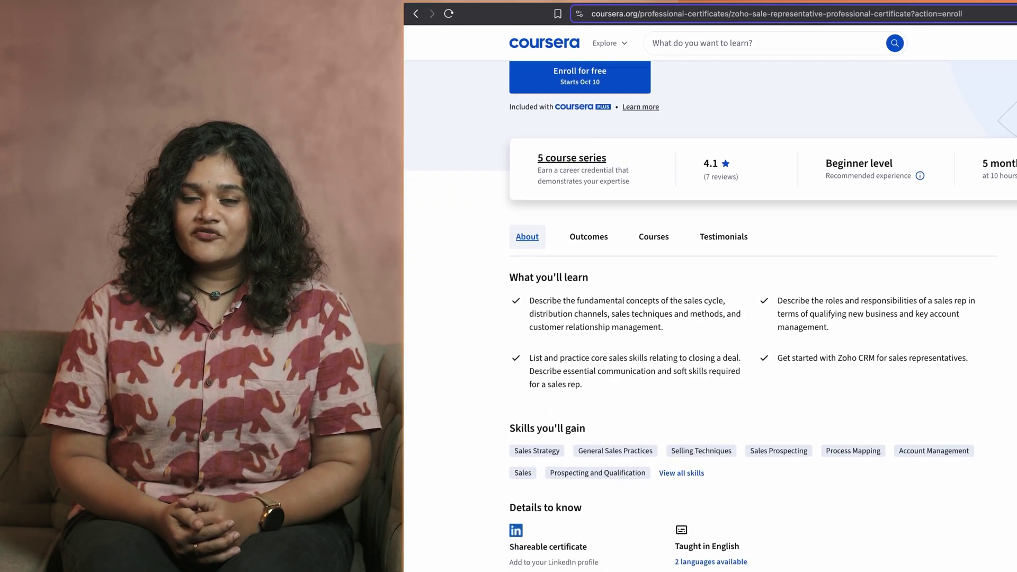
# Scroll down the certificate page to the Courses section listing all five courses.
pyautogui.scroll(-8, 710, 318)
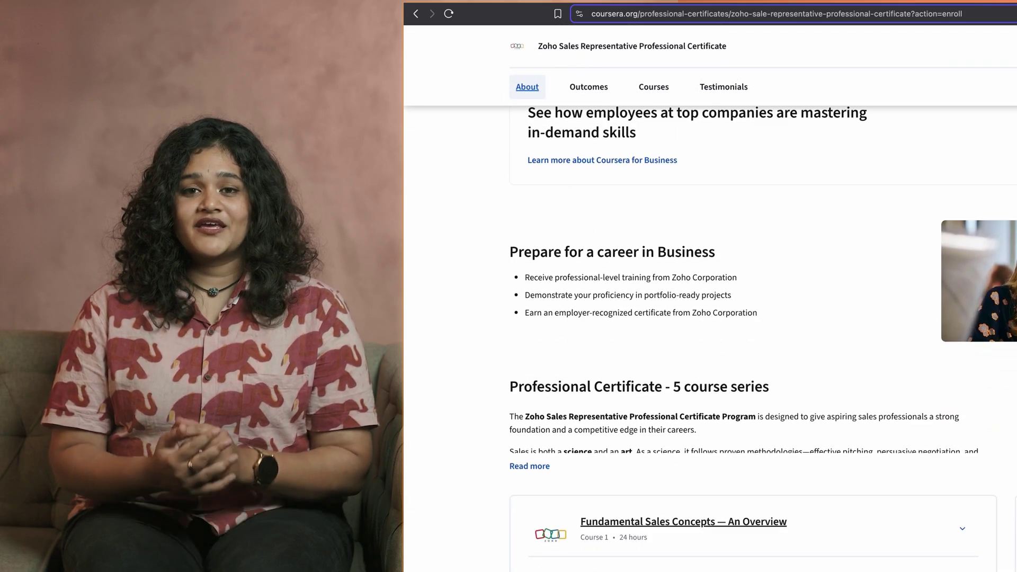
pyautogui.scroll(-1, 710, 318)
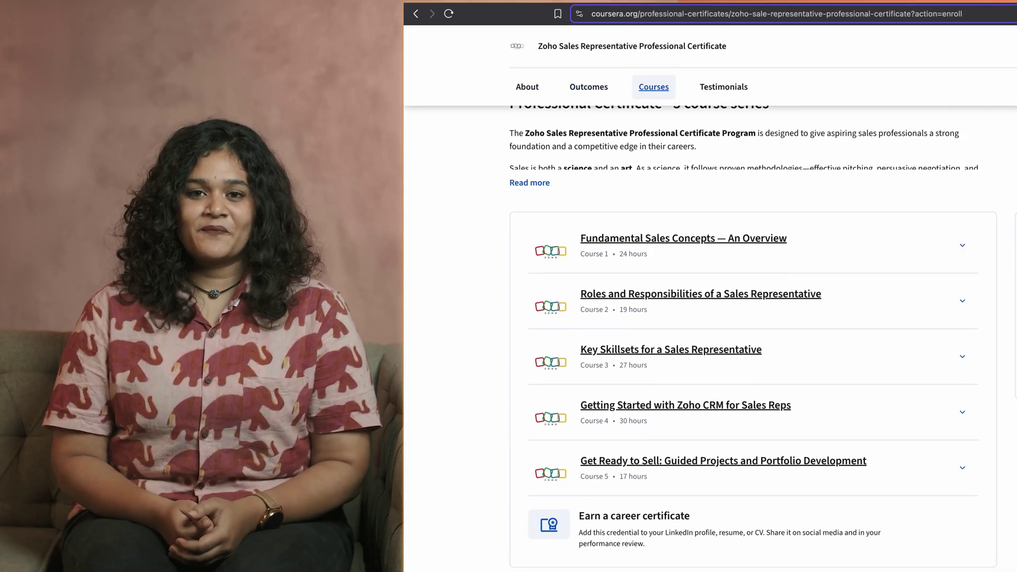